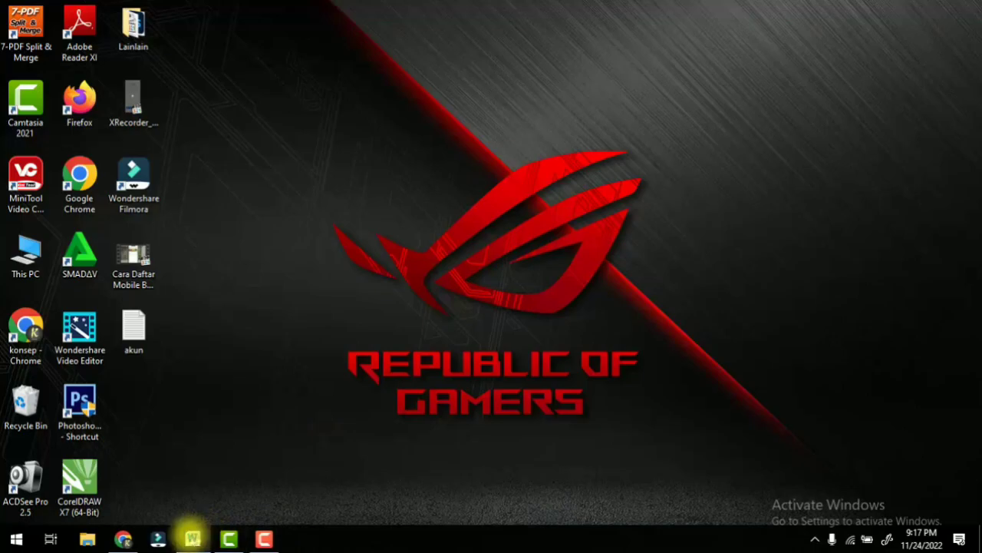
# Restore the minimized 'Surat permohonan' Word letter from the taskbar
pyautogui.click(194, 540)
# Scroll down to the KETUA, SEKRETARIS and BENDAHARA signature block and show the Insert ribbon
pyautogui.scroll(-3, 522, 273)
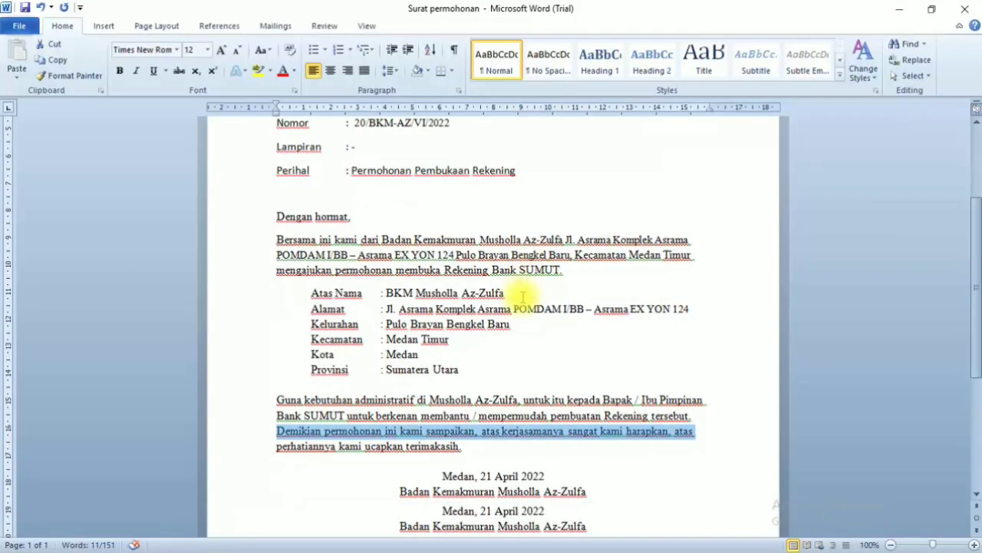
pyautogui.scroll(4, 507, 338)
pyautogui.click(521, 323)
pyautogui.scroll(3, 521, 322)
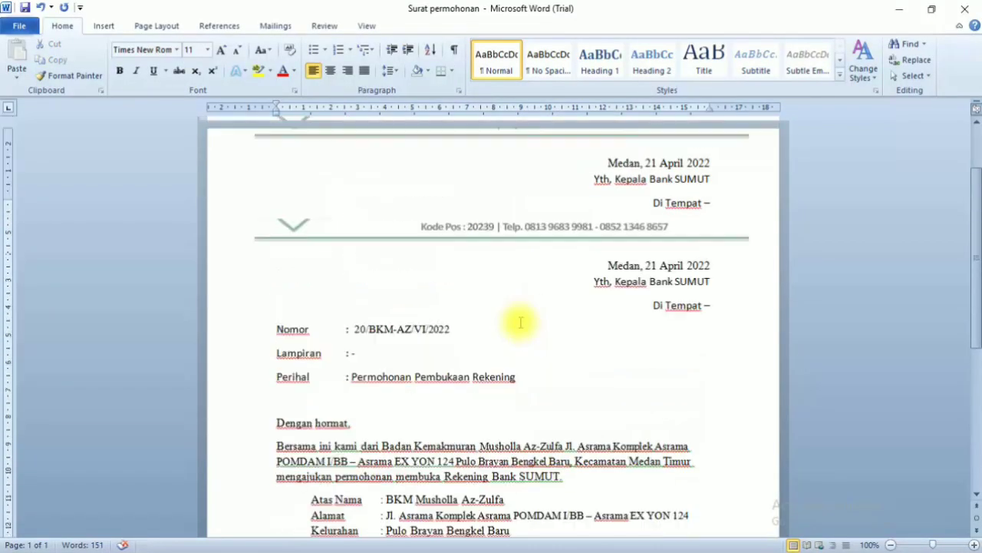
pyautogui.scroll(-6, 520, 323)
pyautogui.scroll(-1, 520, 322)
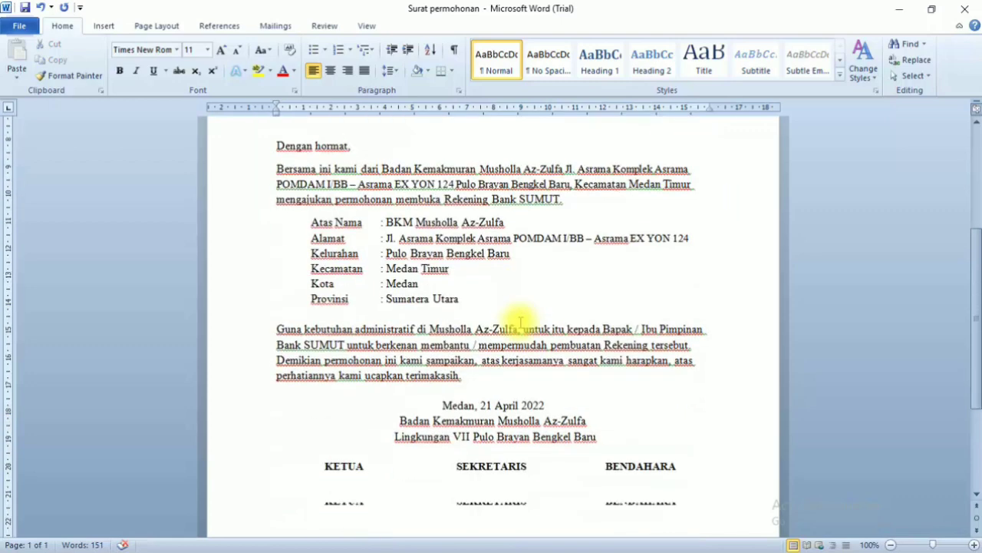
pyautogui.scroll(-3, 521, 322)
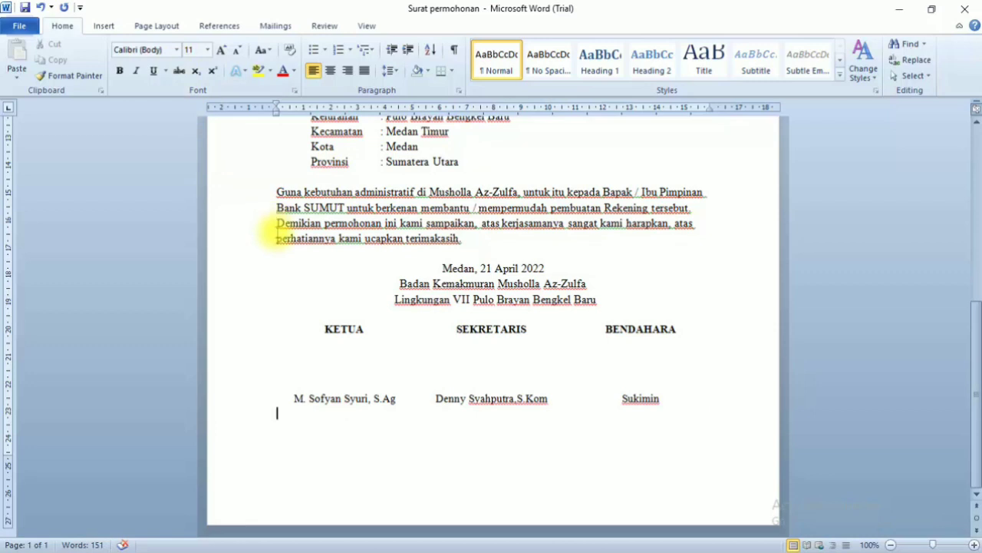
pyautogui.click(105, 26)
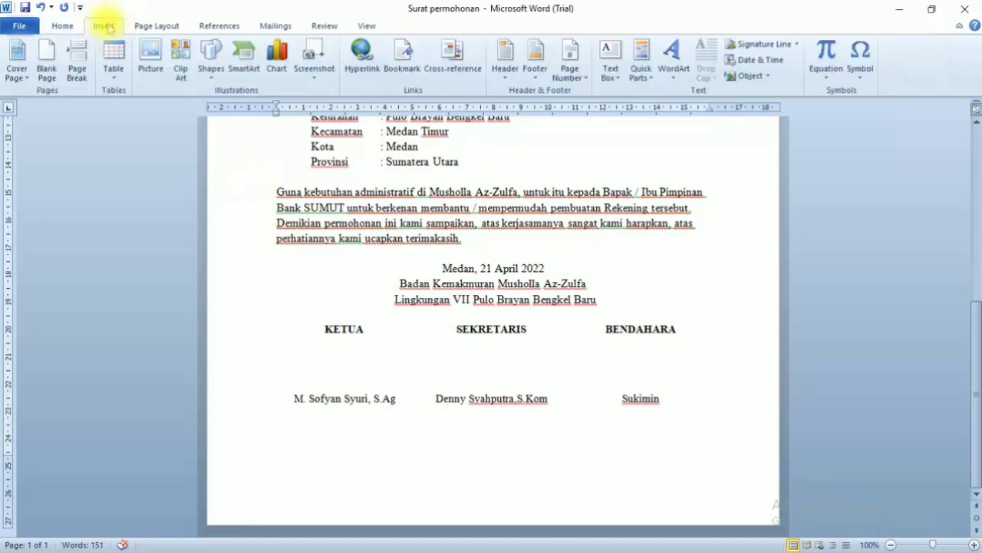
# Insert the scanned signature image from the 'Tanda tangan ke word' folder into the letter
pyautogui.click(151, 68)
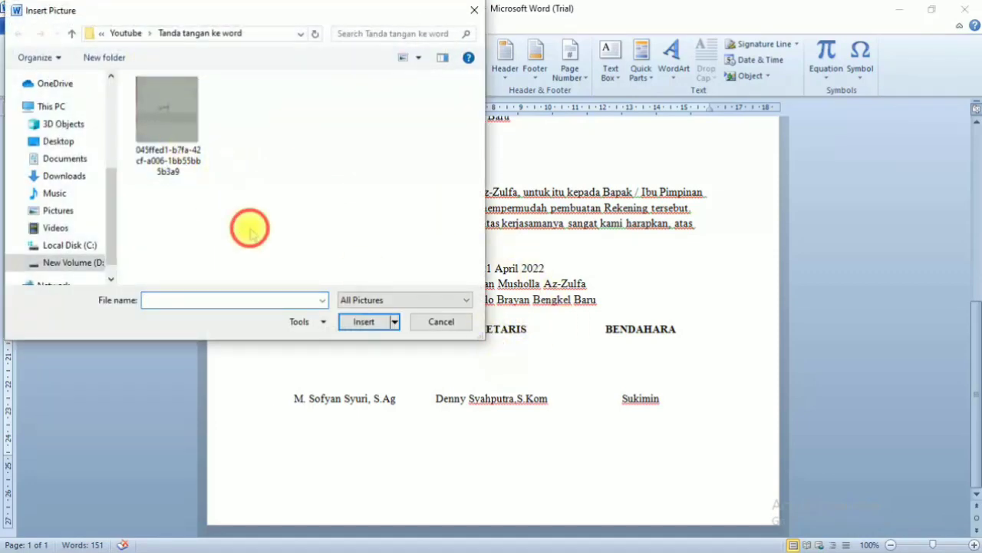
pyautogui.click(169, 111)
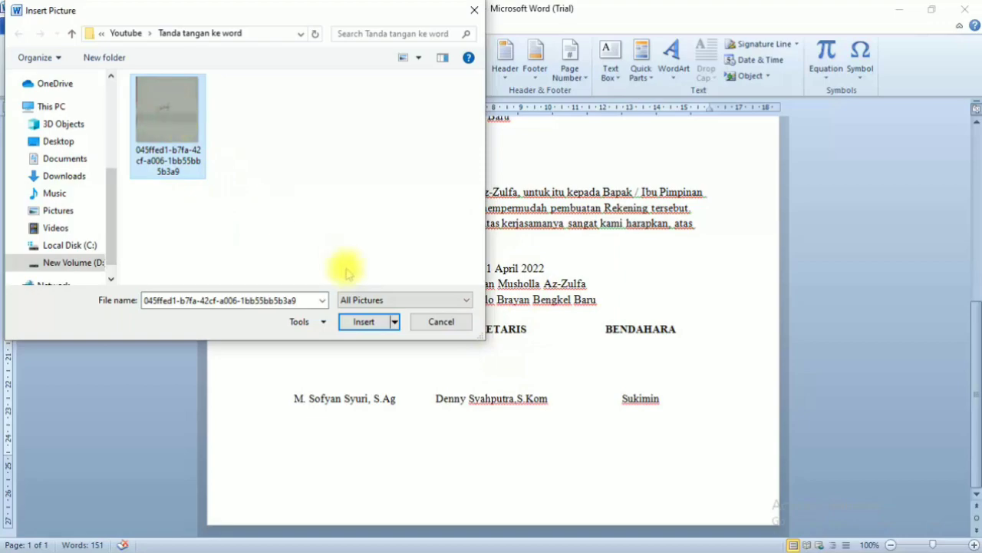
pyautogui.click(441, 322)
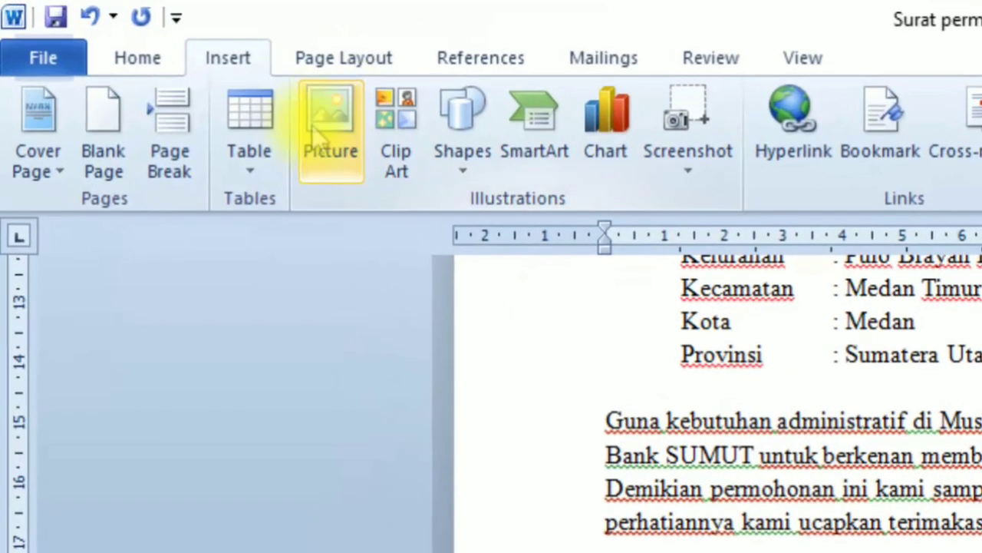
pyautogui.click(321, 126)
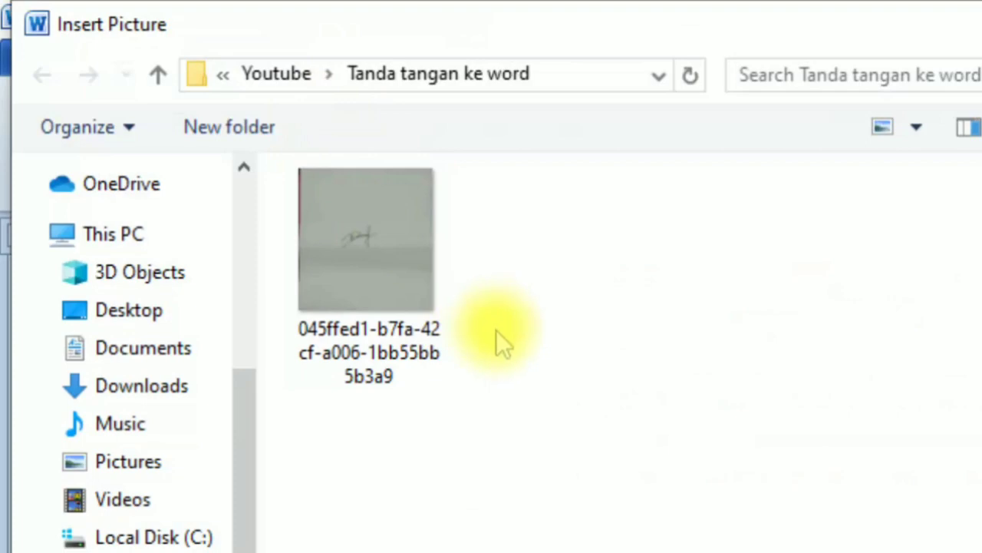
pyautogui.click(377, 261)
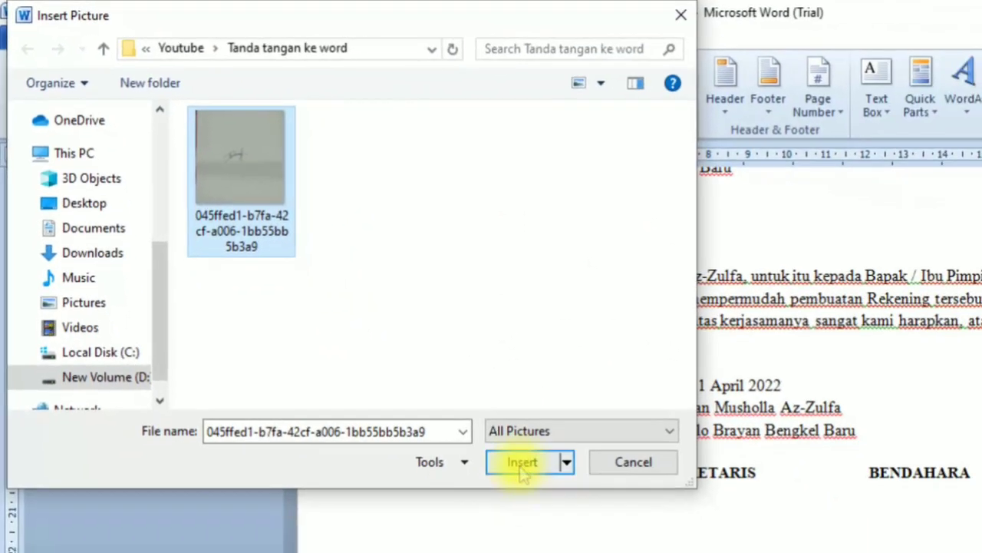
pyautogui.click(518, 461)
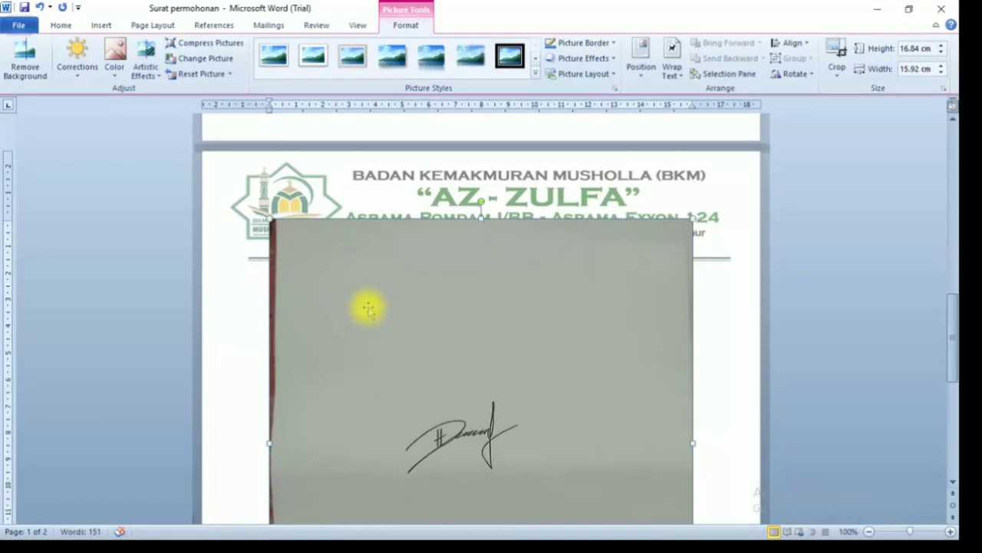
# Set the signature picture's text wrapping to Behind Text
pyautogui.scroll(-1, 421, 287)
pyautogui.scroll(-2, 421, 289)
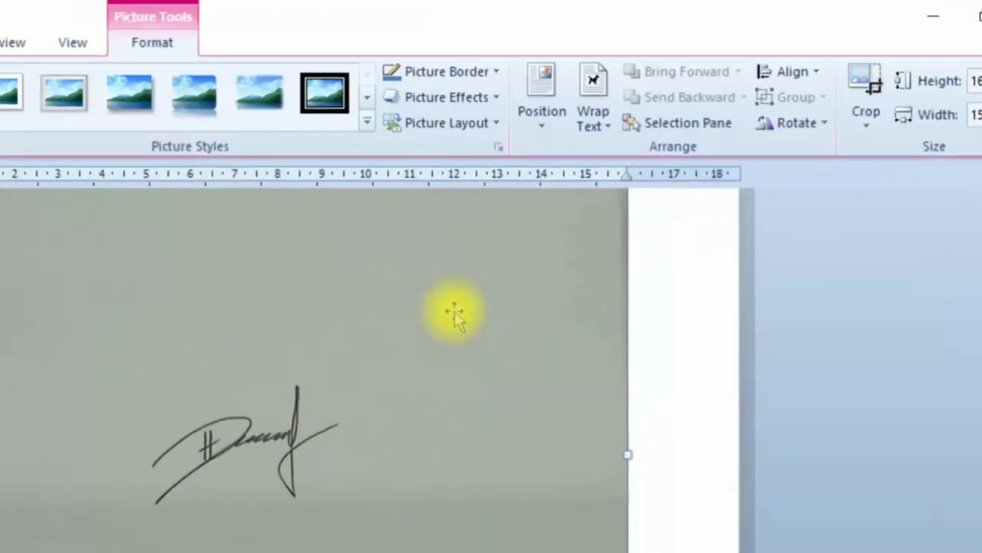
pyautogui.click(569, 157)
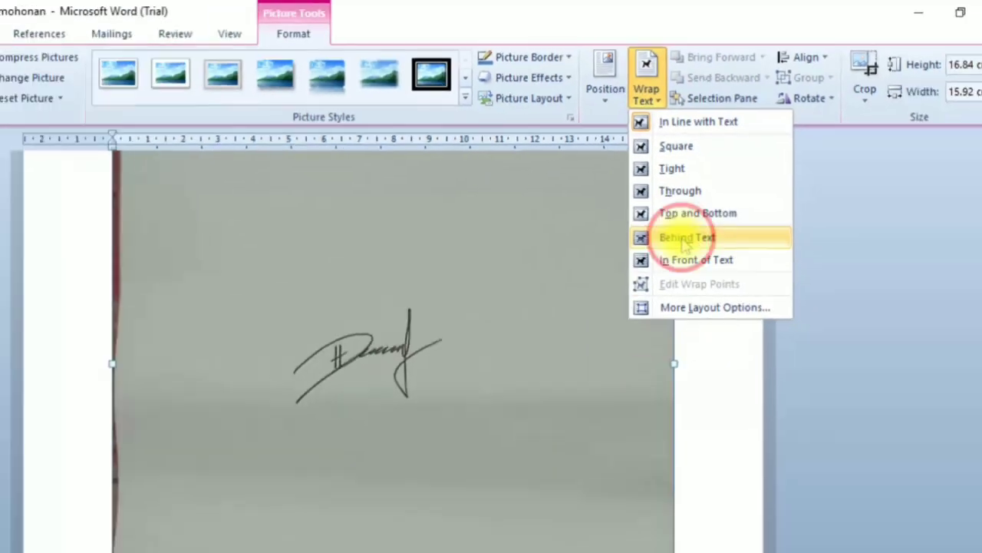
pyautogui.click(618, 353)
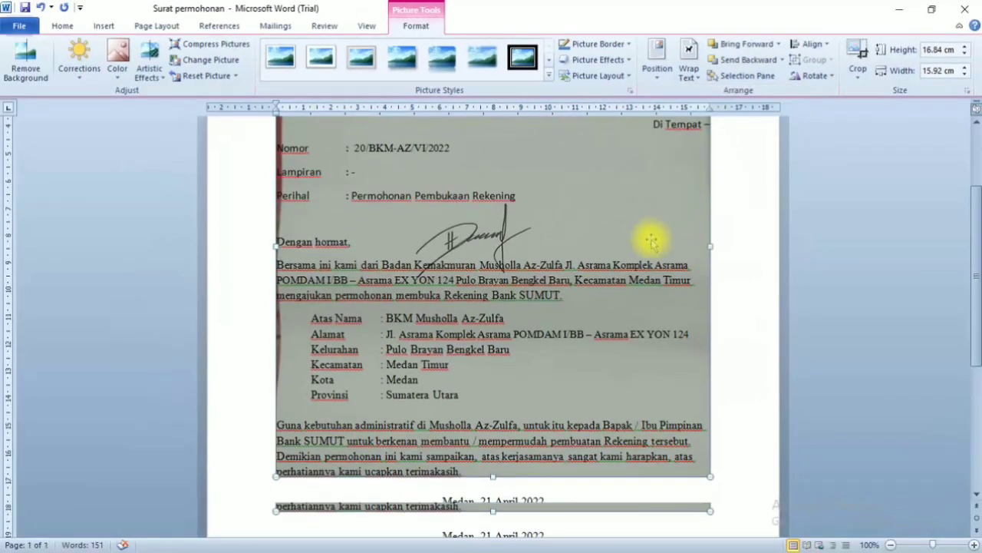
# Drag the picture down past the Provinsi lines onto the closing Medan lines
pyautogui.scroll(-1, 651, 240)
pyautogui.moveTo(657, 192); pyautogui.dragTo(666, 313)
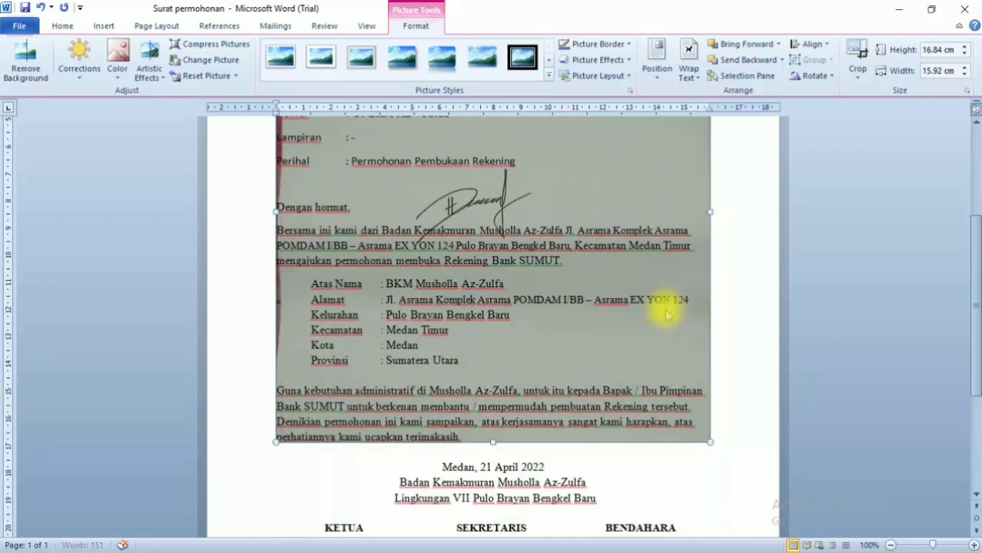
pyautogui.scroll(-2, 666, 313)
pyautogui.scroll(-1, 664, 316)
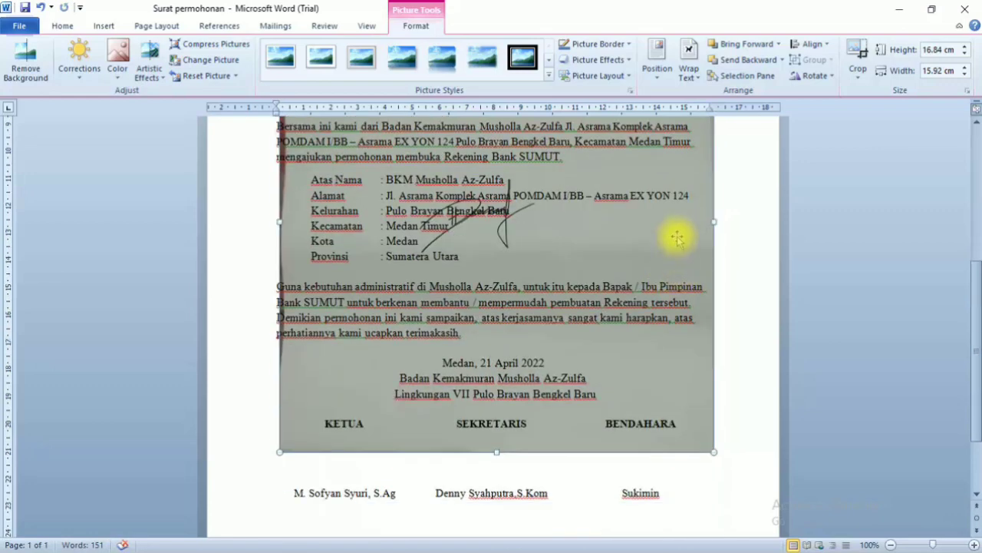
pyautogui.moveTo(677, 238); pyautogui.dragTo(685, 284)
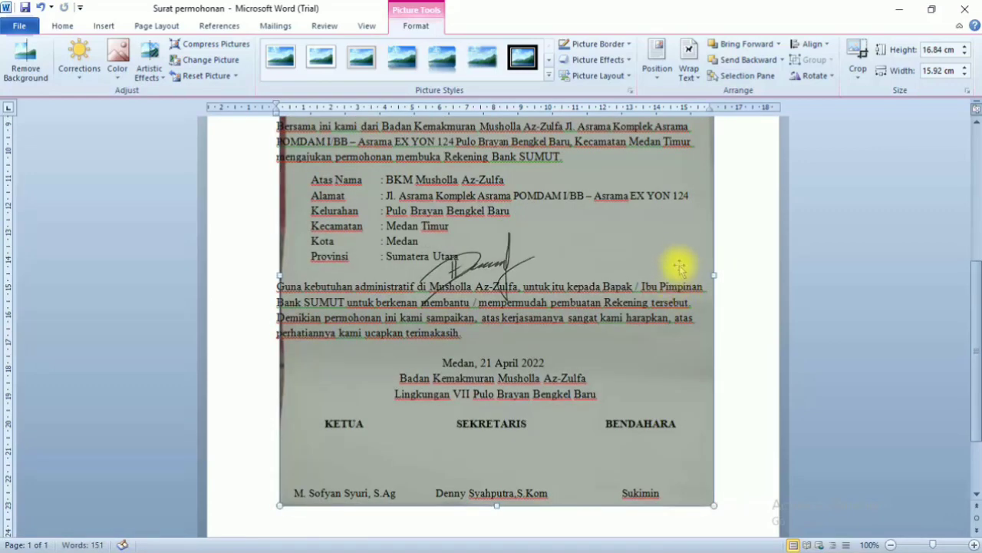
pyautogui.moveTo(679, 251); pyautogui.dragTo(687, 317)
pyautogui.scroll(-1, 685, 284)
pyautogui.scroll(-1, 682, 276)
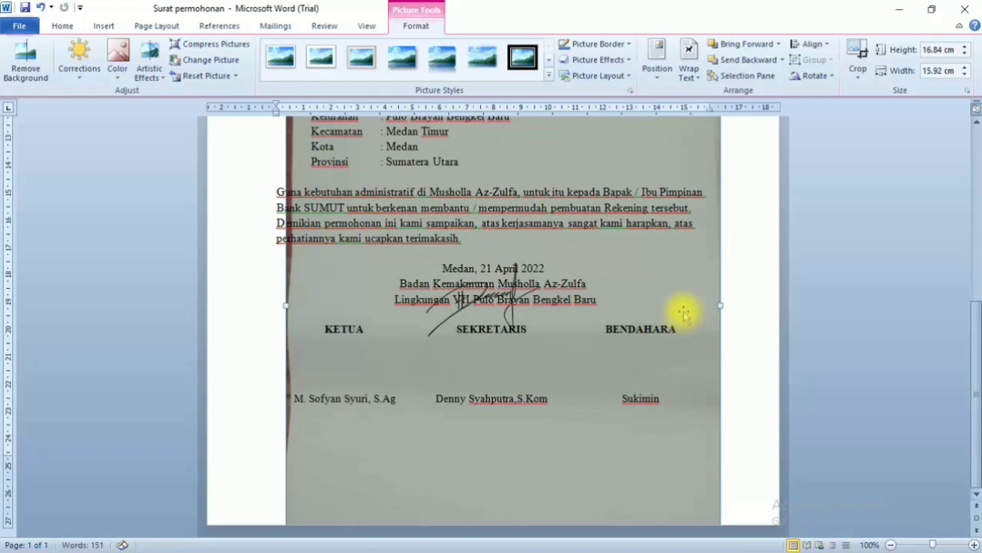
pyautogui.moveTo(684, 312); pyautogui.dragTo(668, 289)
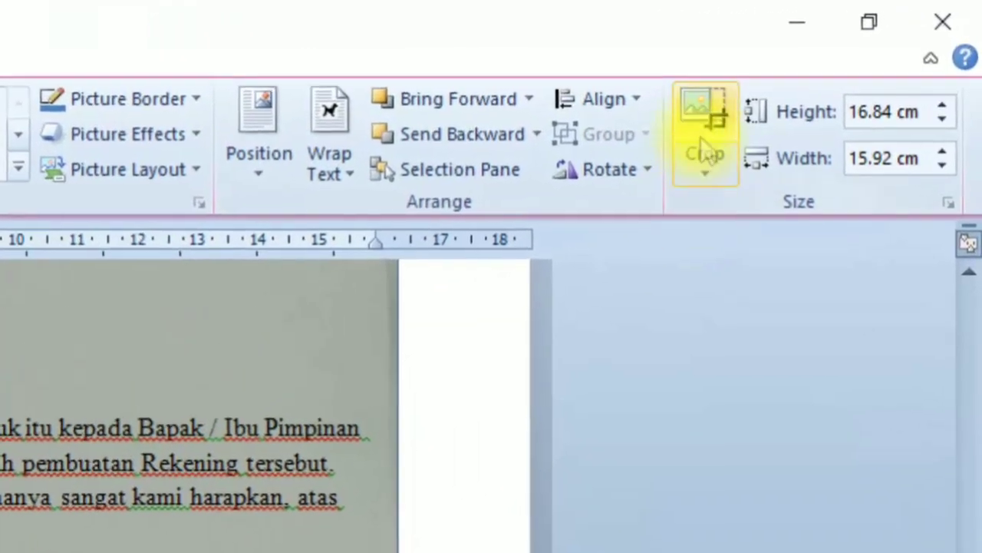
# Crop the bottom, top, left and right edges to frame the signature at about 5.32 × 3.84 cm
pyautogui.click(704, 150)
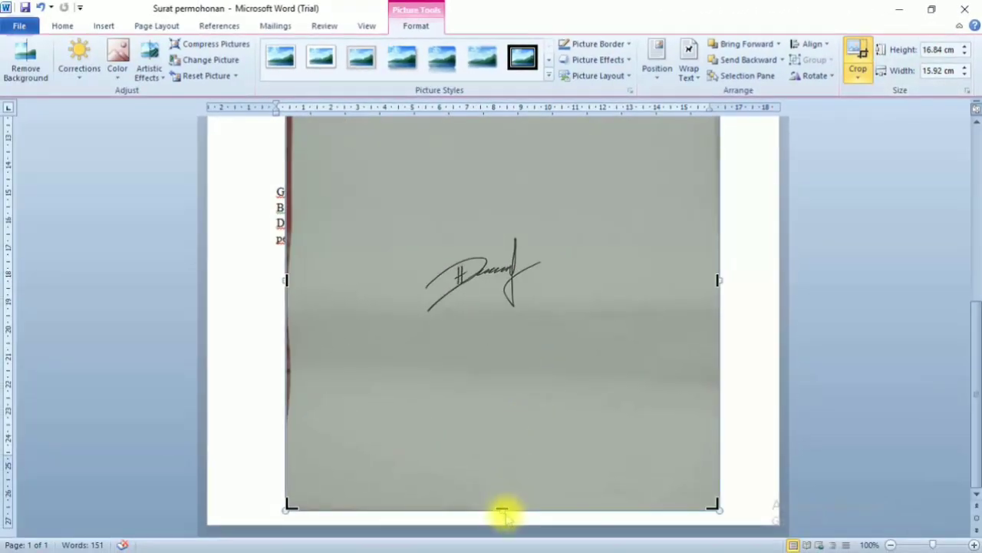
pyautogui.moveTo(503, 506); pyautogui.dragTo(515, 334)
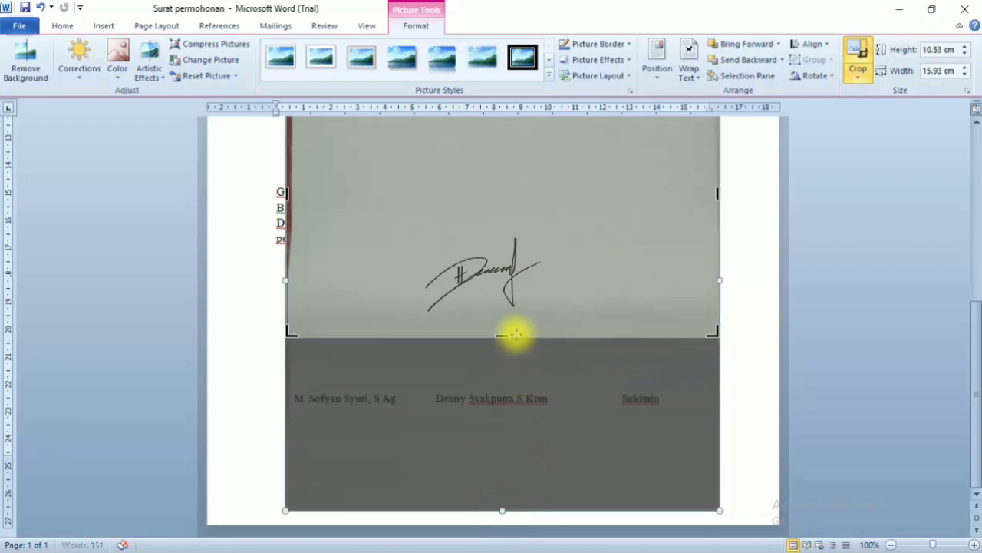
pyautogui.scroll(2, 514, 245)
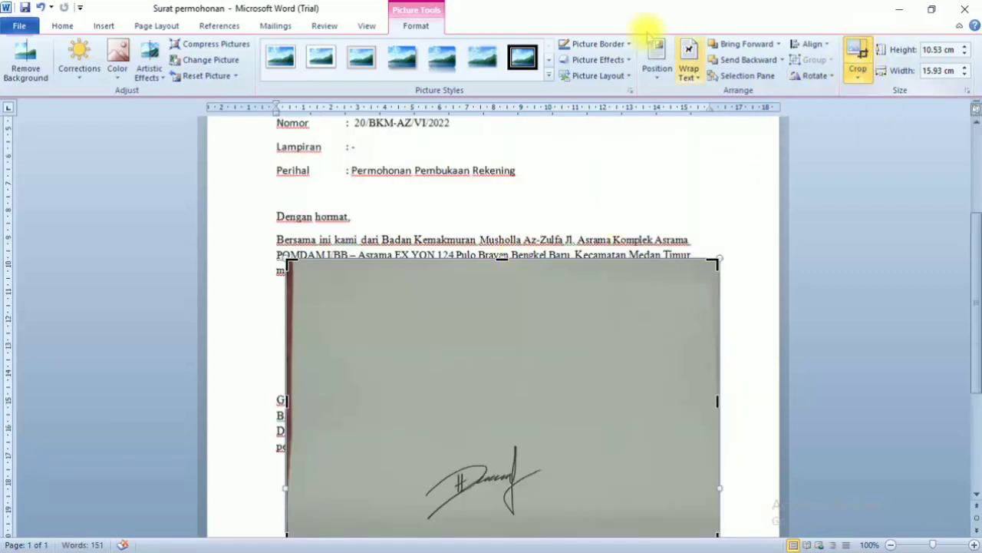
pyautogui.scroll(-1, 507, 281)
pyautogui.scroll(-1, 510, 246)
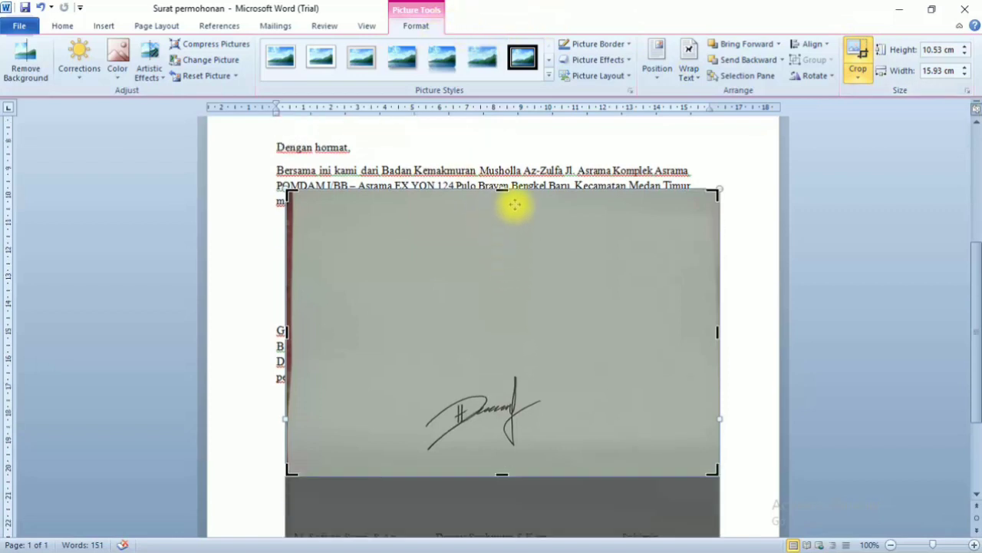
pyautogui.moveTo(502, 191); pyautogui.dragTo(496, 373)
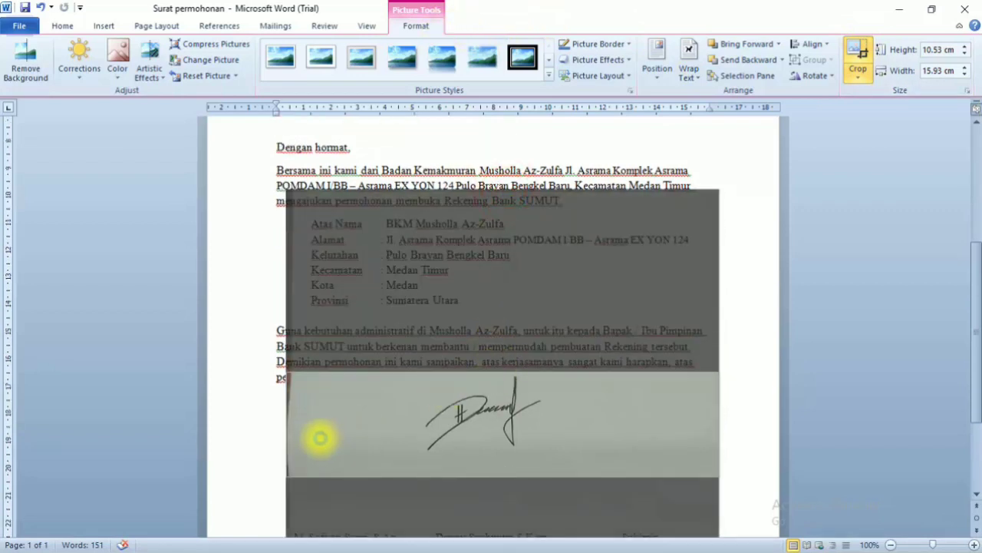
pyautogui.moveTo(285, 425); pyautogui.dragTo(406, 427)
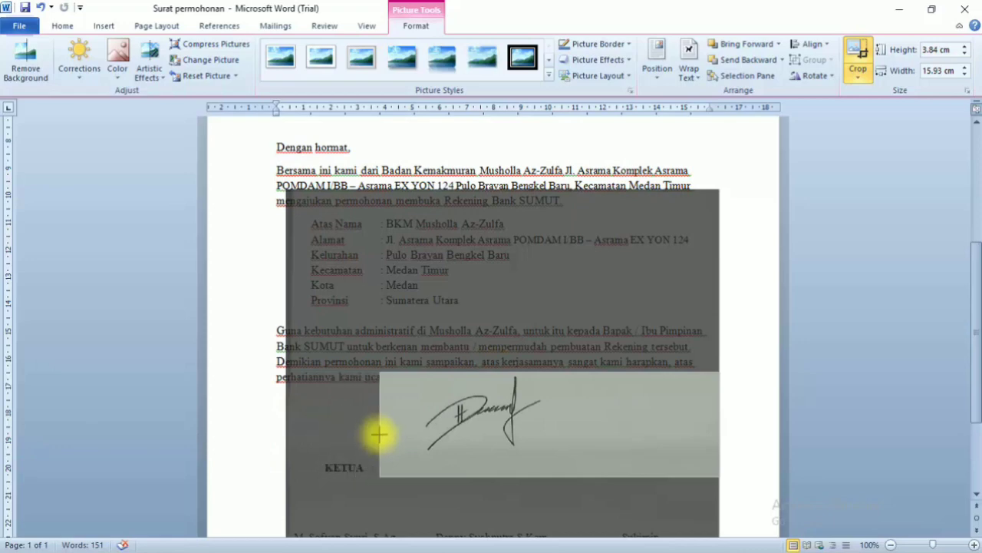
pyautogui.moveTo(718, 423); pyautogui.dragTo(549, 421)
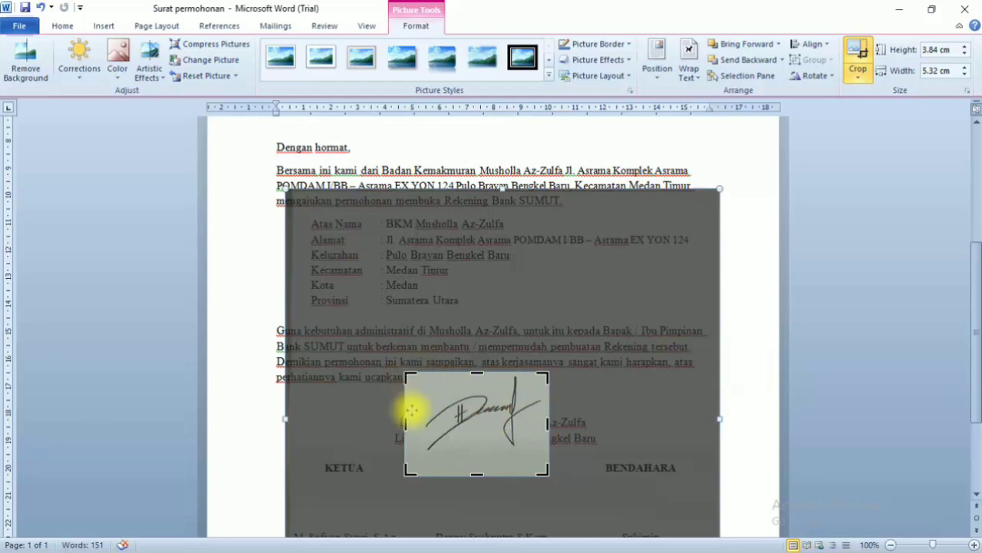
# Finish cropping, drag the small signature into the SEKRETARIS cell above the name, and reselect it
pyautogui.click(738, 347)
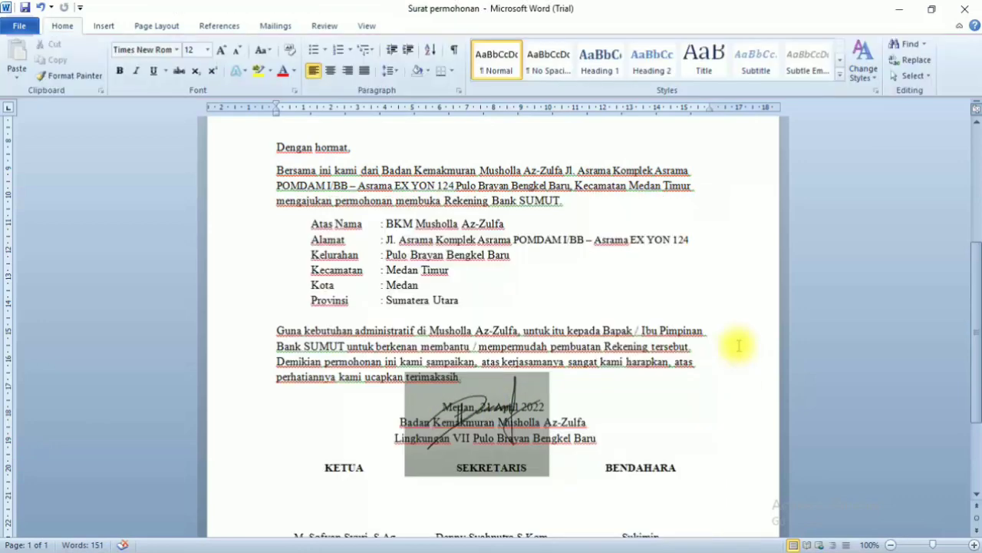
pyautogui.scroll(-3, 733, 347)
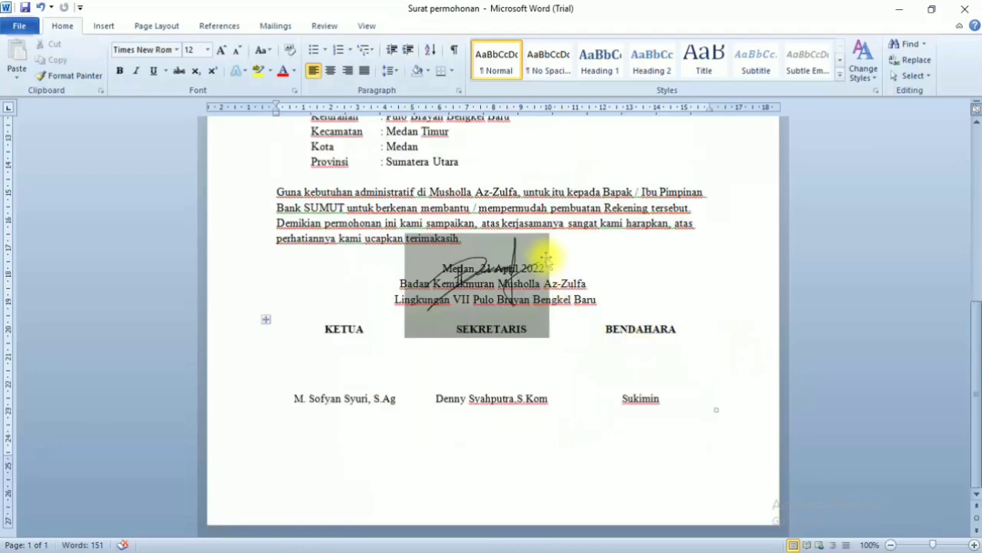
pyautogui.moveTo(542, 255); pyautogui.dragTo(548, 340)
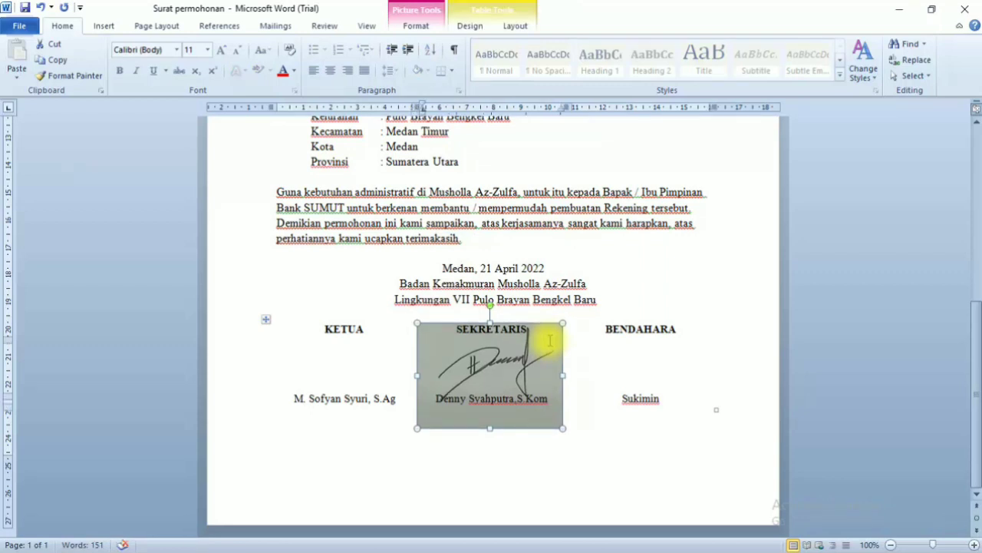
pyautogui.click(592, 369)
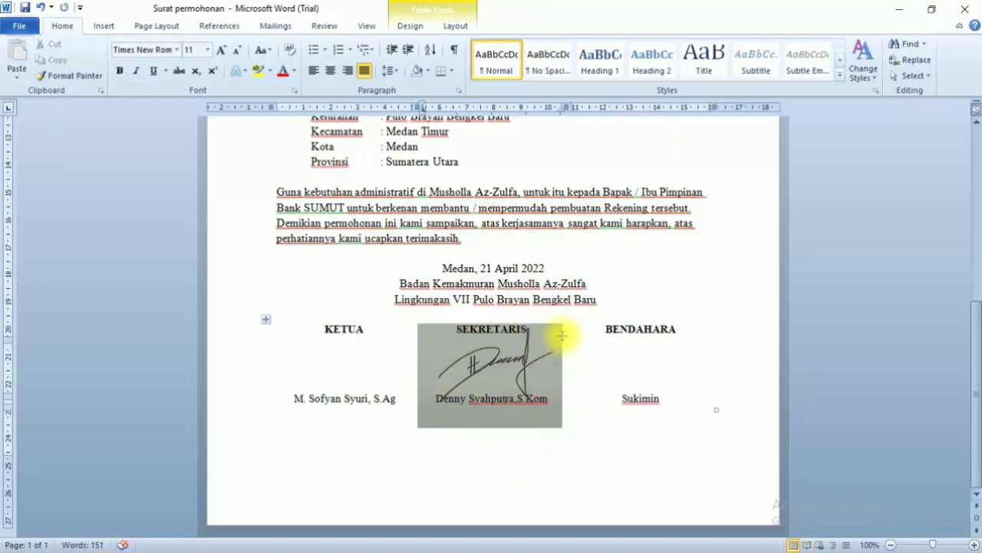
pyautogui.click(557, 330)
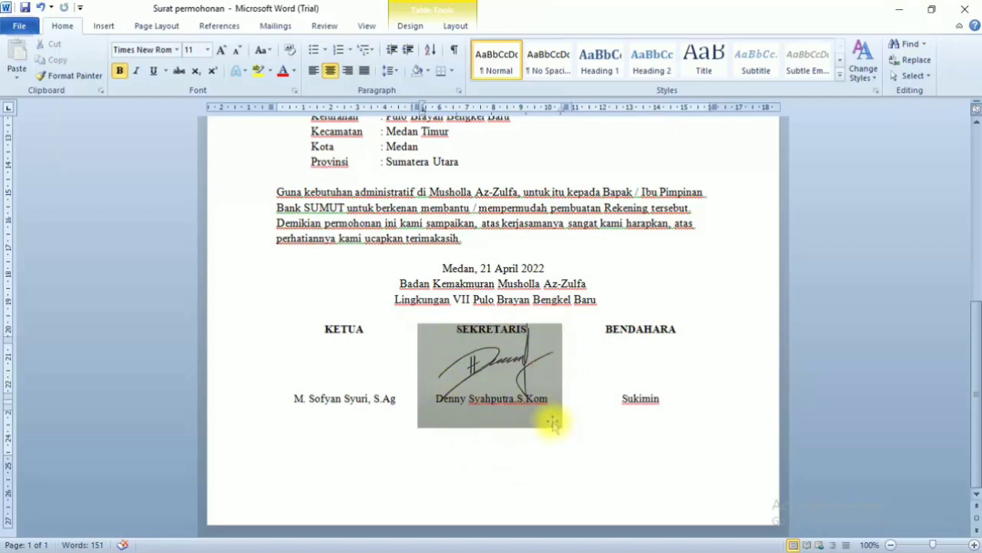
pyautogui.click(550, 419)
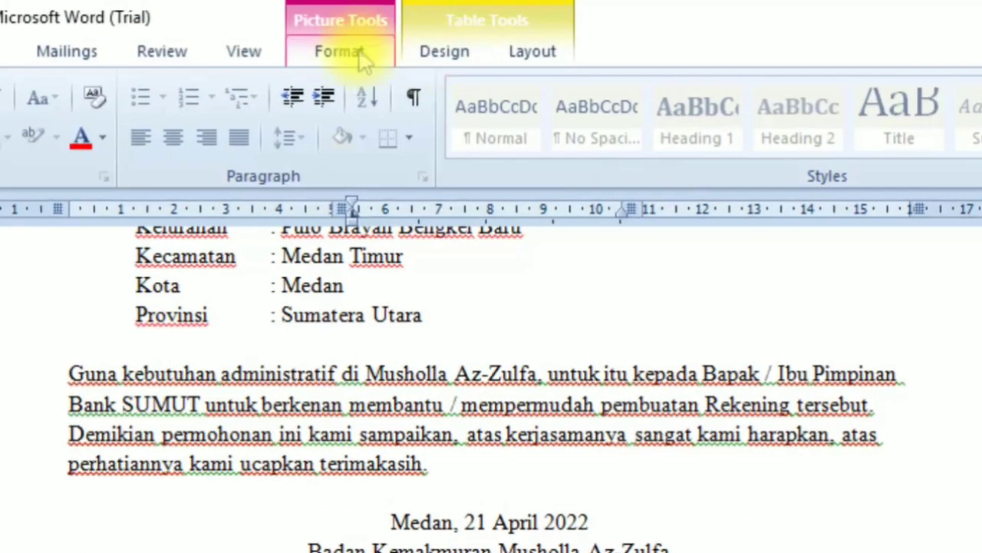
# Strip the grey background from the signature with Remove Background and keep the changes
pyautogui.click(359, 55)
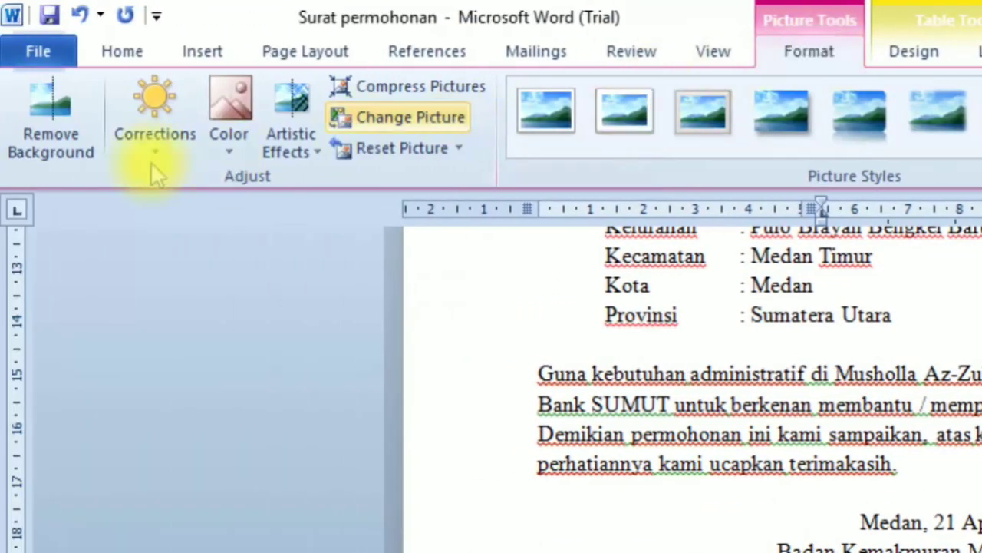
pyautogui.click(61, 152)
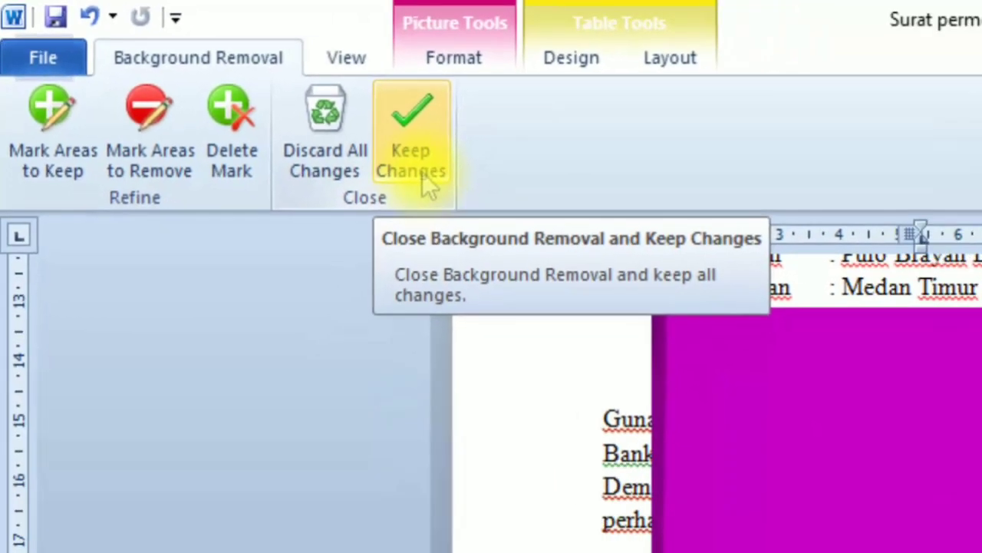
pyautogui.click(489, 204)
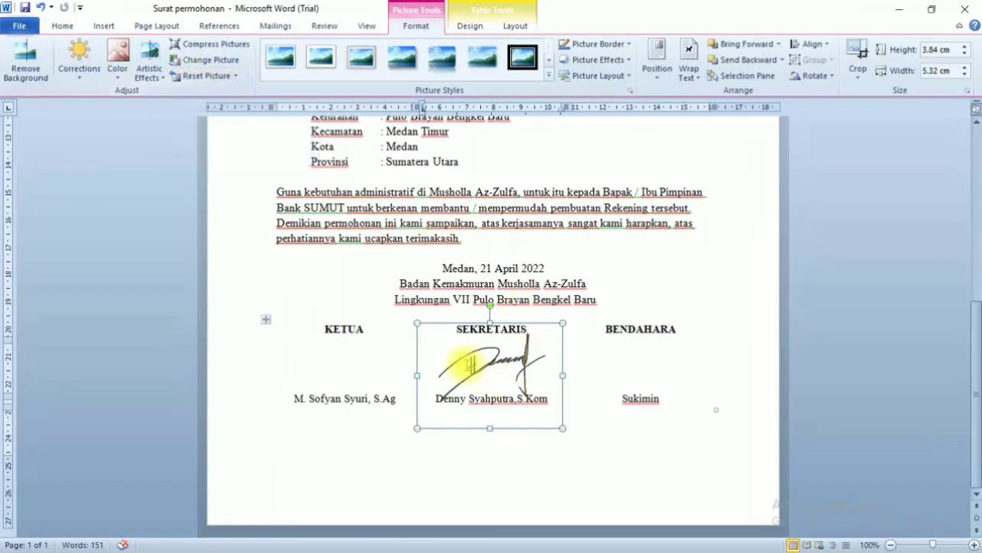
pyautogui.click(627, 448)
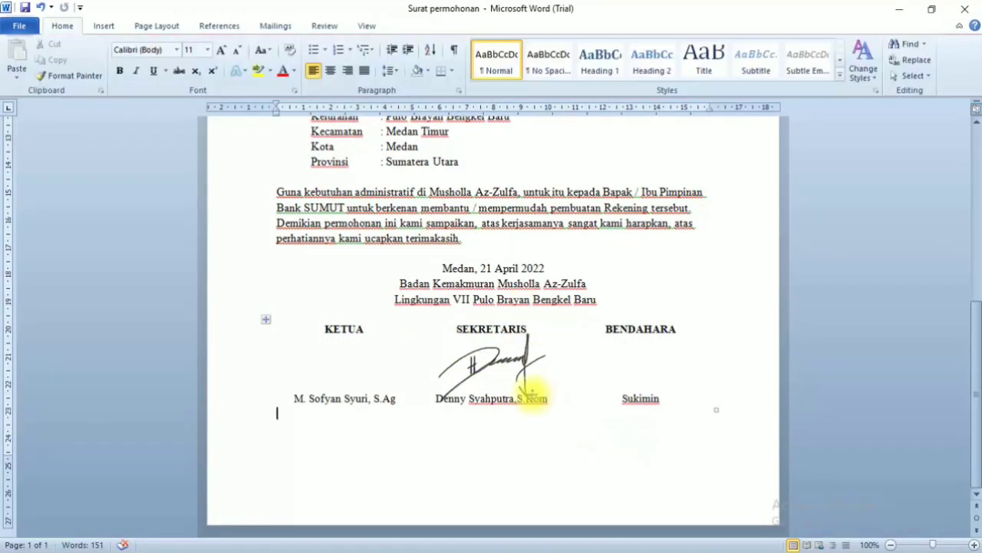
pyautogui.click(528, 367)
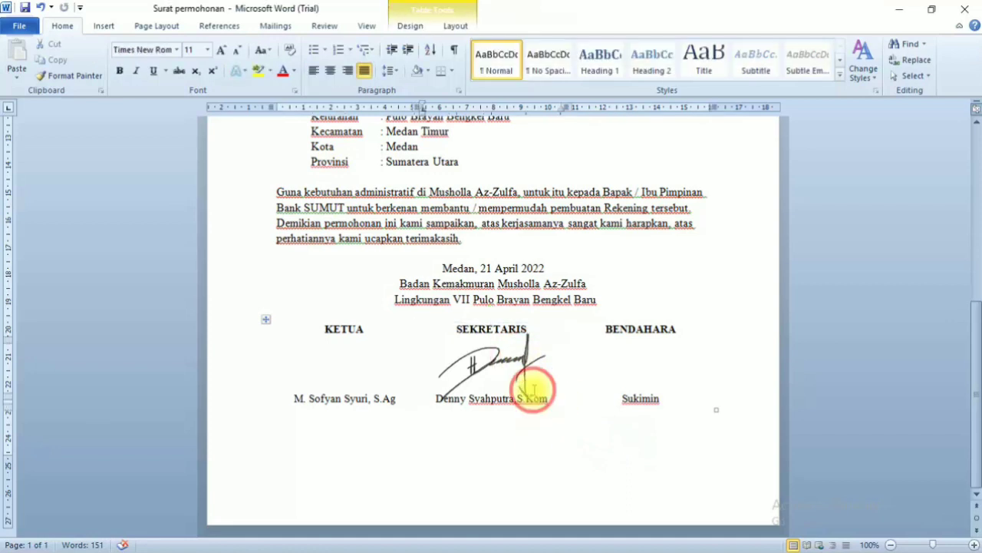
pyautogui.click(539, 419)
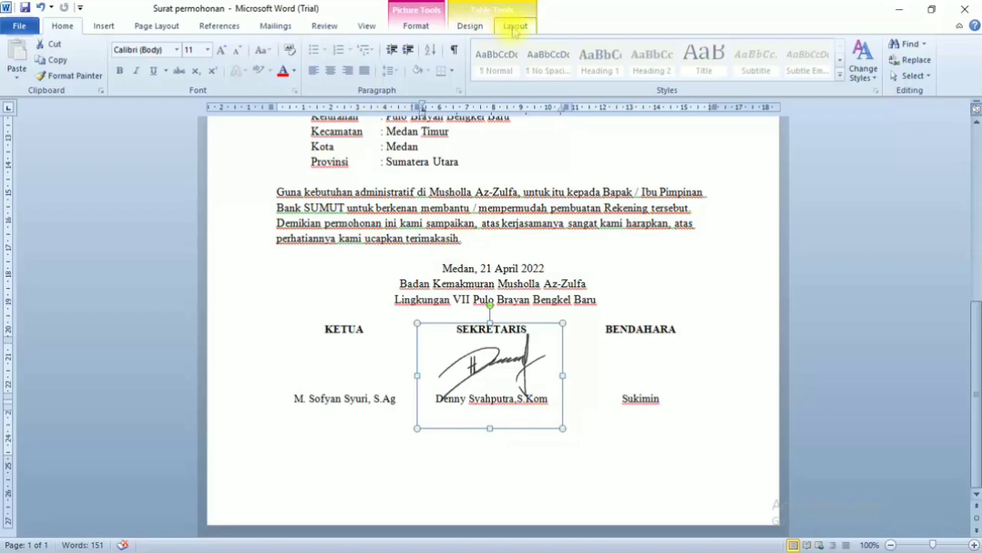
pyautogui.click(515, 28)
pyautogui.click(432, 28)
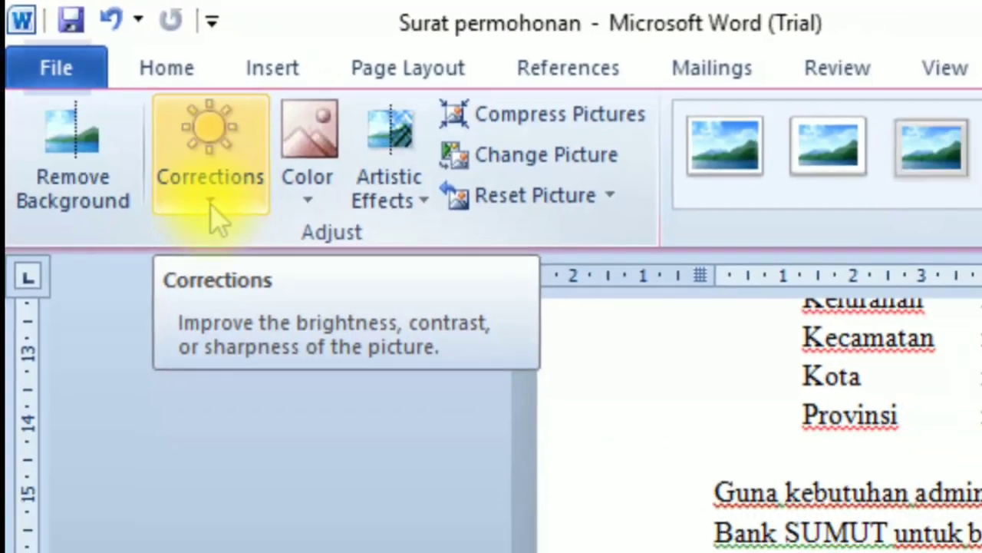
# Apply the Brightness -20% Contrast +20% correction preset to the signature, then deselect it
pyautogui.click(213, 206)
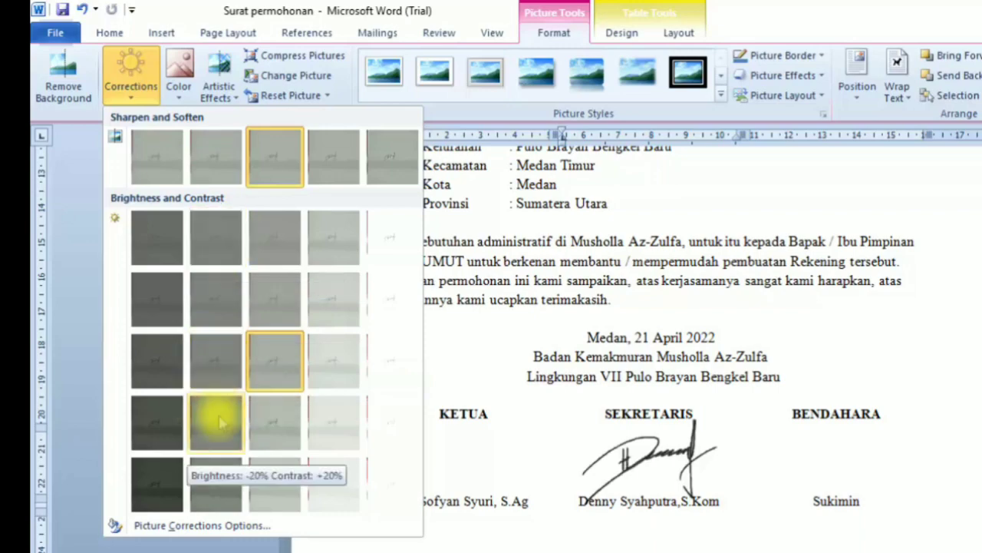
pyautogui.click(218, 384)
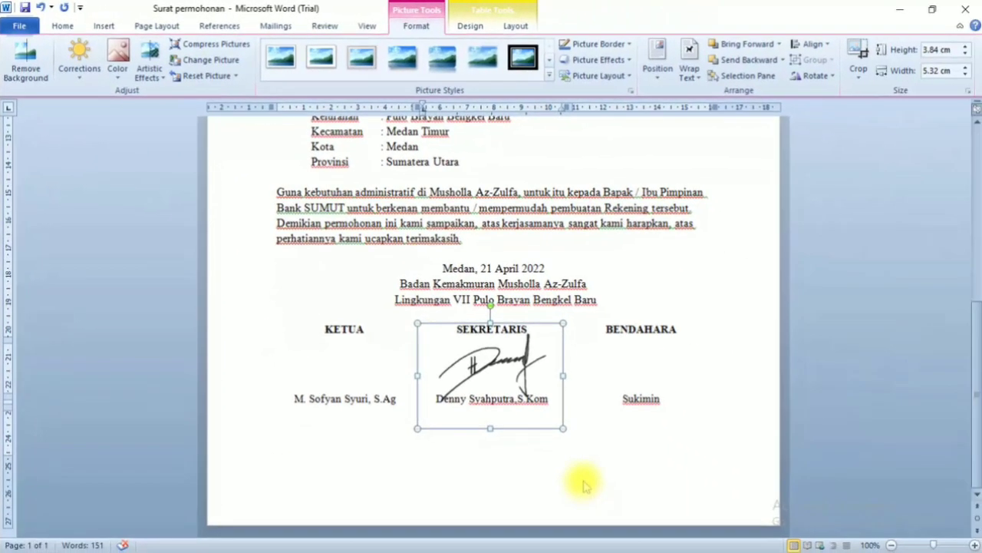
pyautogui.click(518, 436)
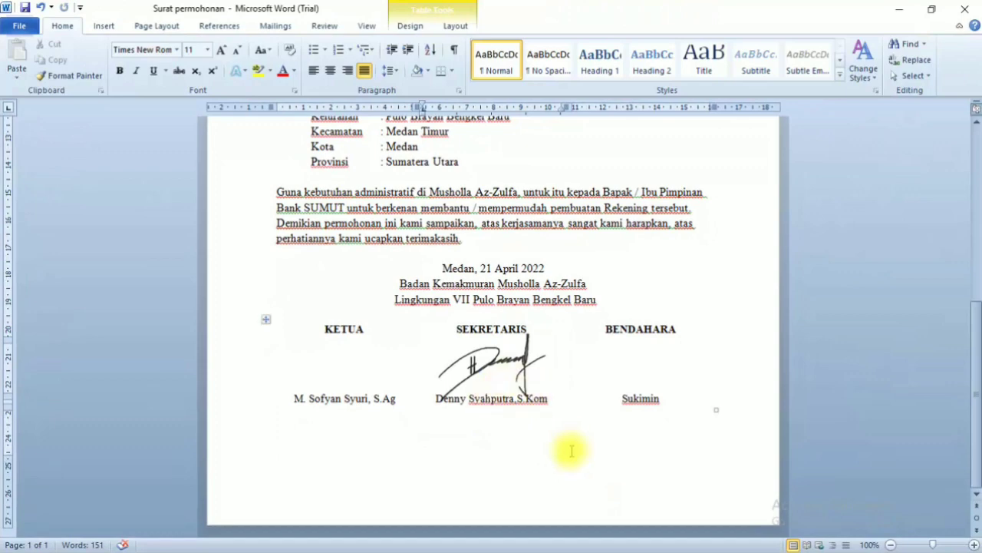